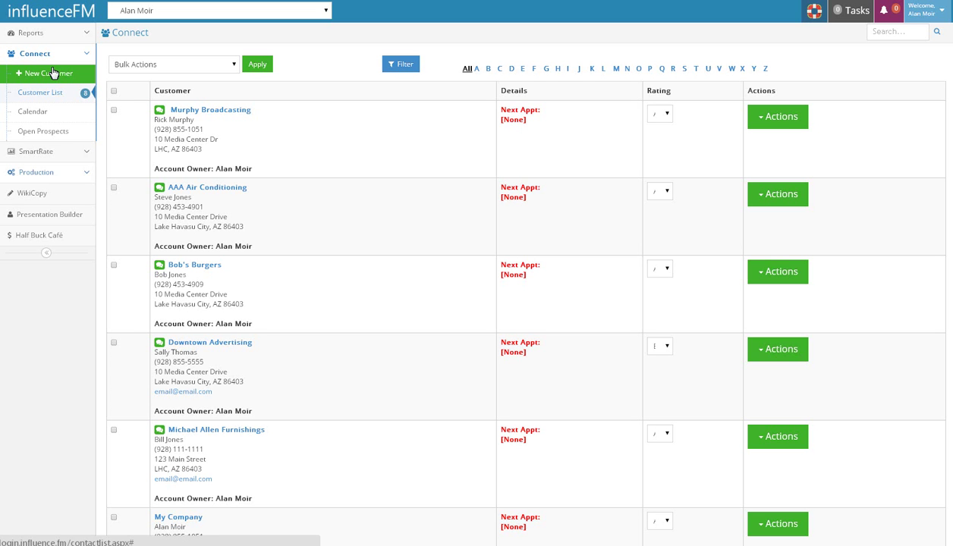
# - Start a new standard production order for the customer Murphy Broadcasting
pyautogui.click(38, 172)
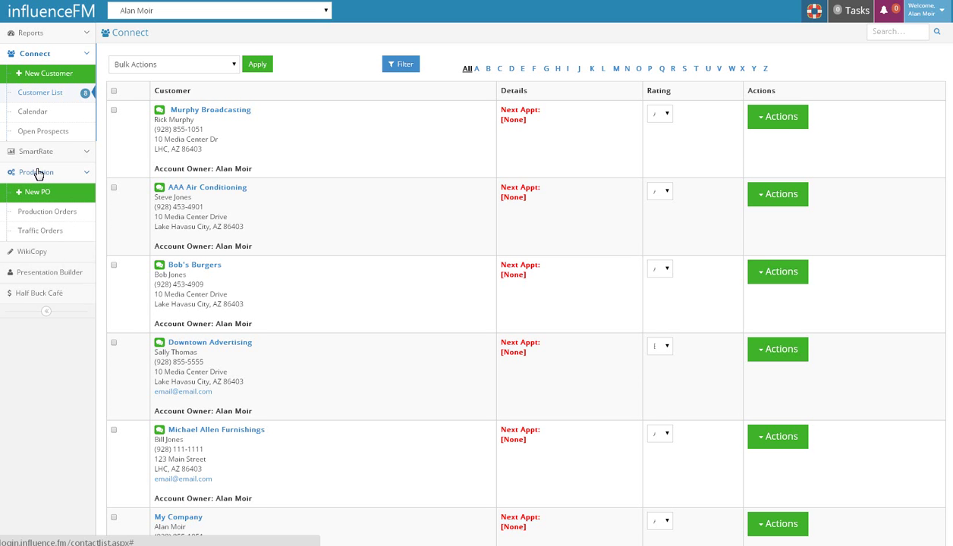
pyautogui.click(36, 199)
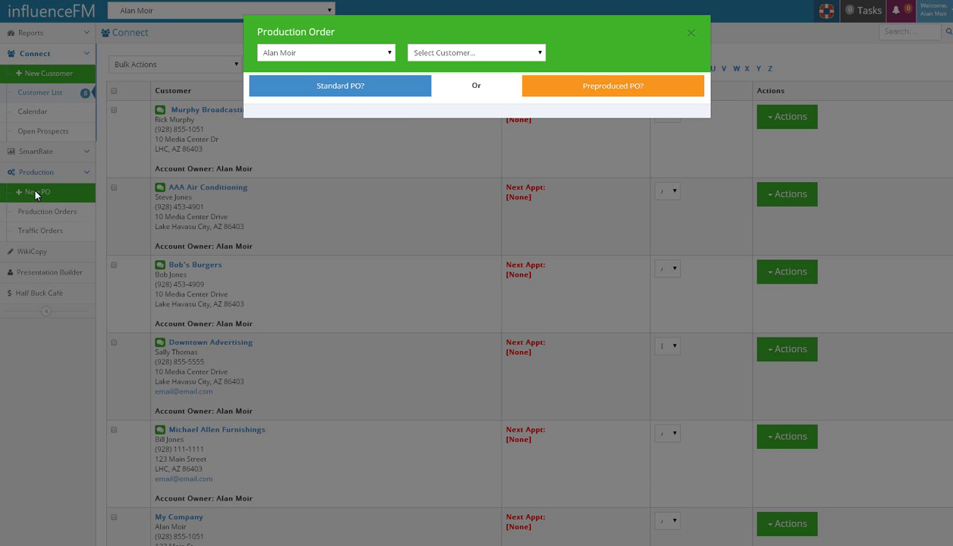
pyautogui.click(508, 53)
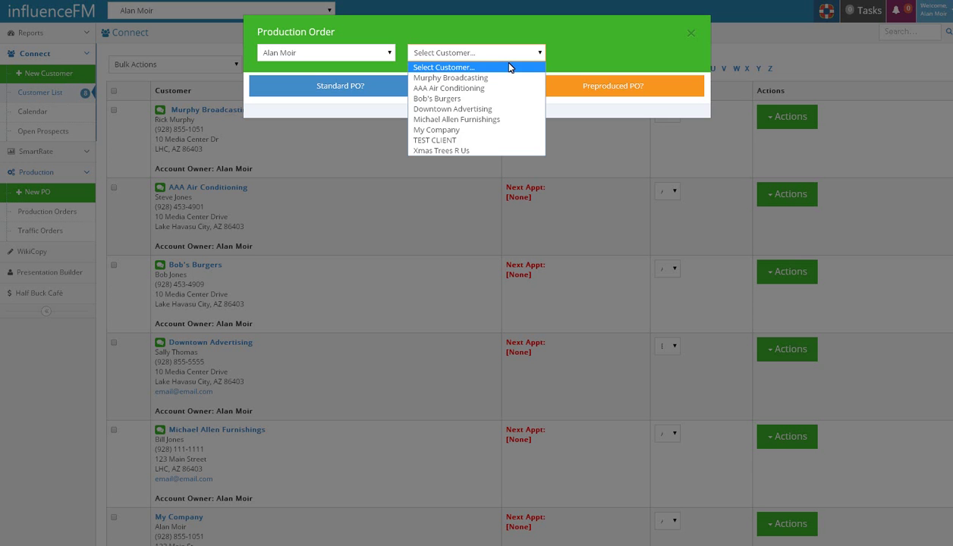
pyautogui.click(427, 78)
pyautogui.press('Tab')
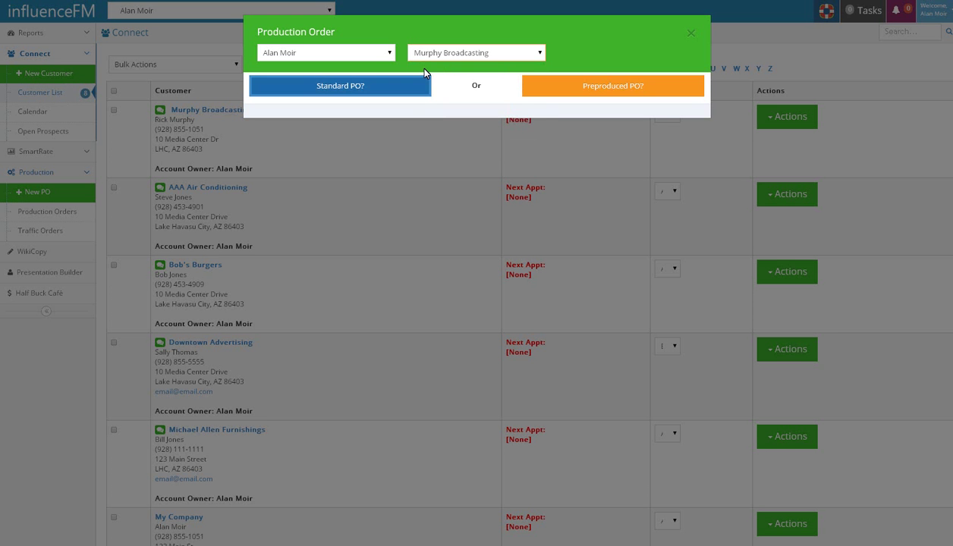
pyautogui.click(357, 88)
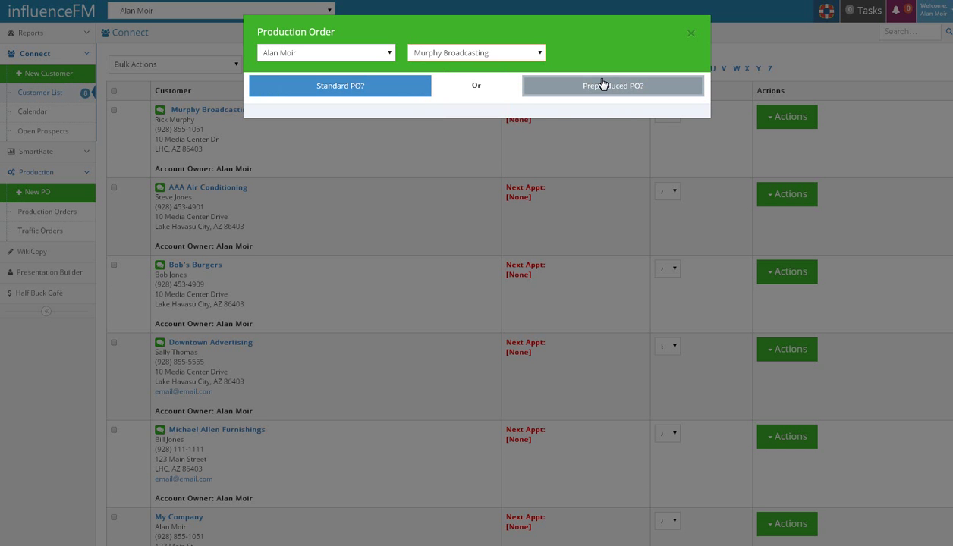
pyautogui.click(329, 89)
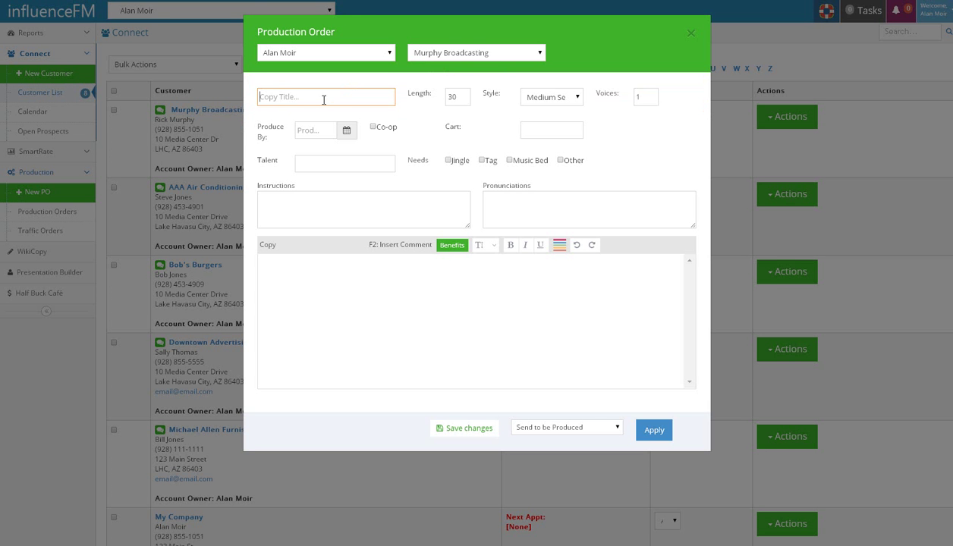
# - Title the production order PO TITLE HERE and select the title text for copying
pyautogui.write('PO TIL')
pyautogui.write('LE HERE')
pyautogui.moveTo(323, 99); pyautogui.dragTo(237, 116)
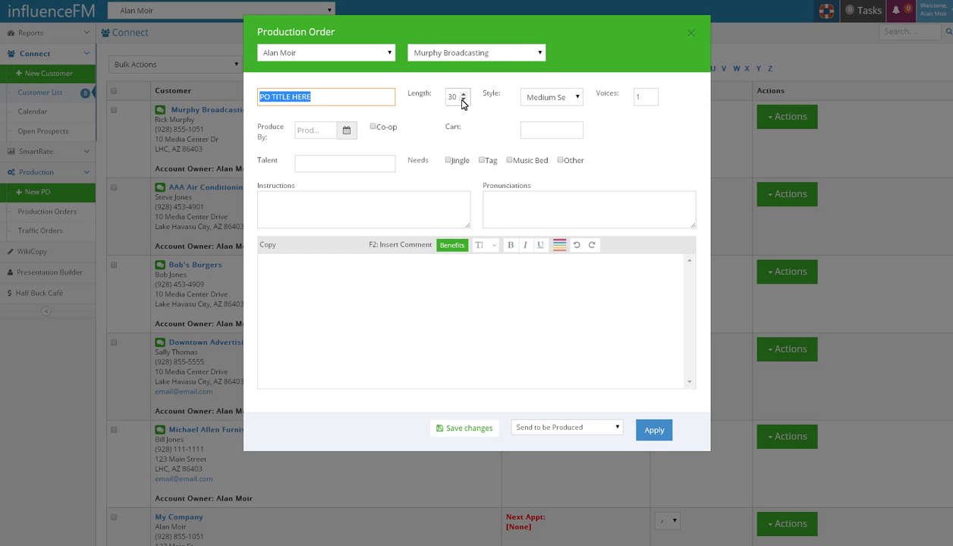
# - Set the order's produce-by date to 09/21/2014, with Medium Sell as the style and 1 voice
pyautogui.click(577, 99)
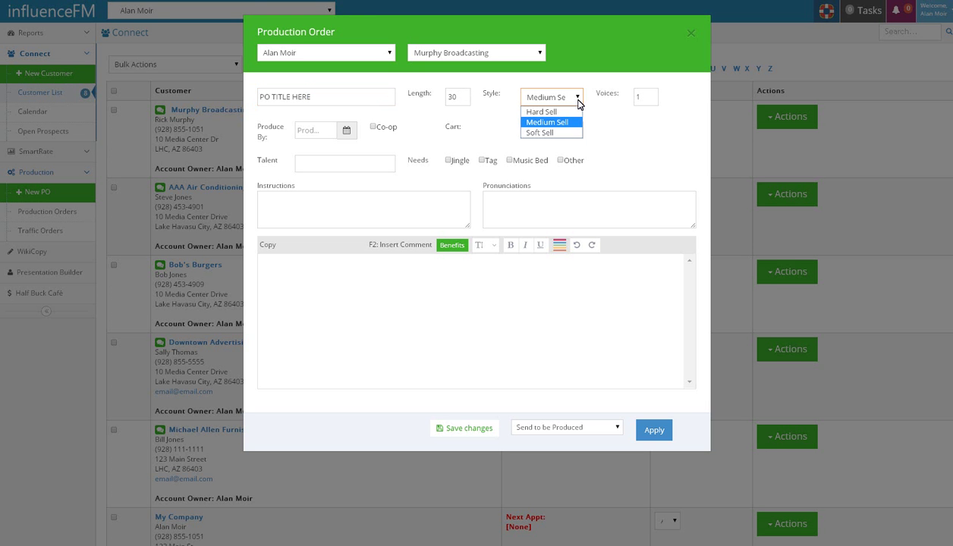
pyautogui.press('Tab')
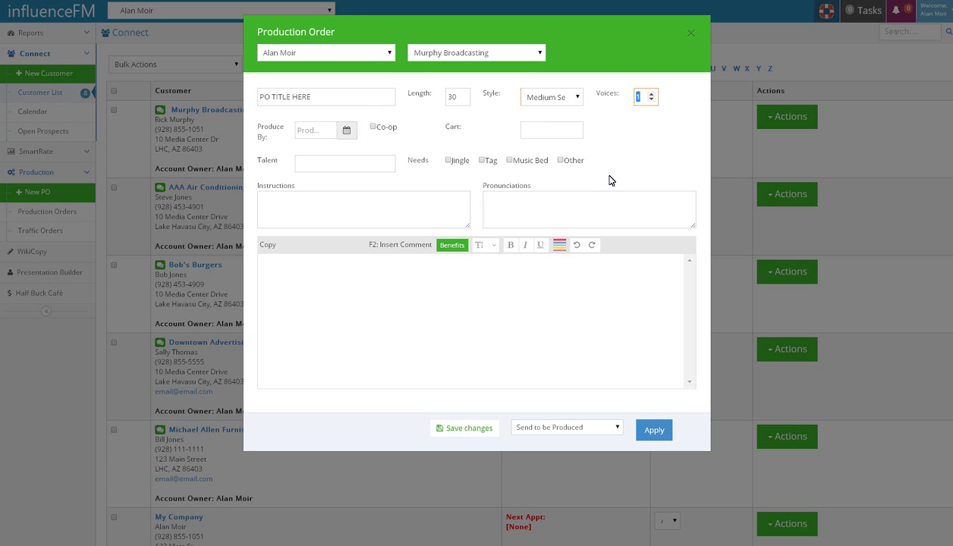
pyautogui.press('Tab')
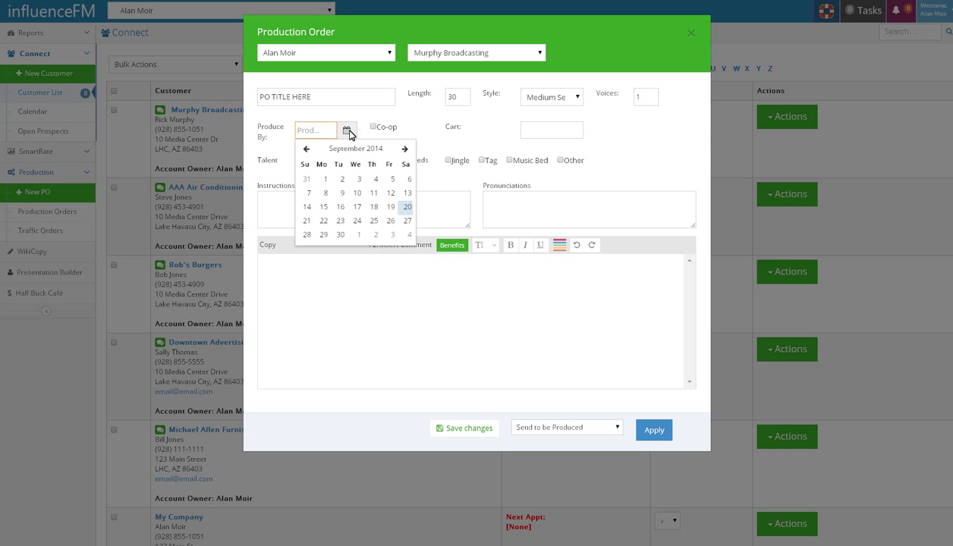
pyautogui.press('Right')
pyautogui.press('Return')
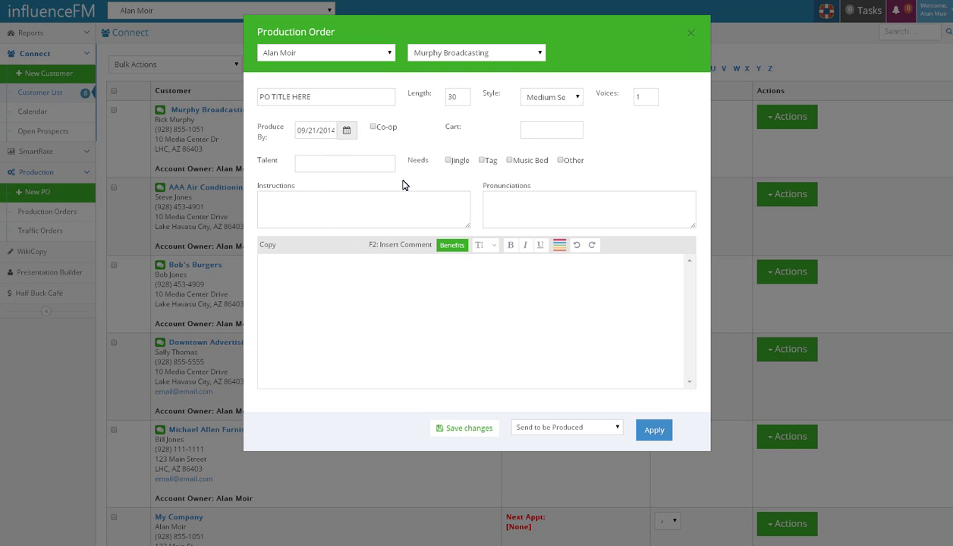
# - Enter FEMALE as the talent and mark Music Bed as a need
pyautogui.press('Tab')
pyautogui.press('Tab')
pyautogui.write('FEMALE')
pyautogui.click(508, 160)
# - Enter ROMANTIC MUSIC BED as the instructions and HAVE-A-SUE as the pronunciation
pyautogui.press('Tab')
pyautogui.press('Tab')
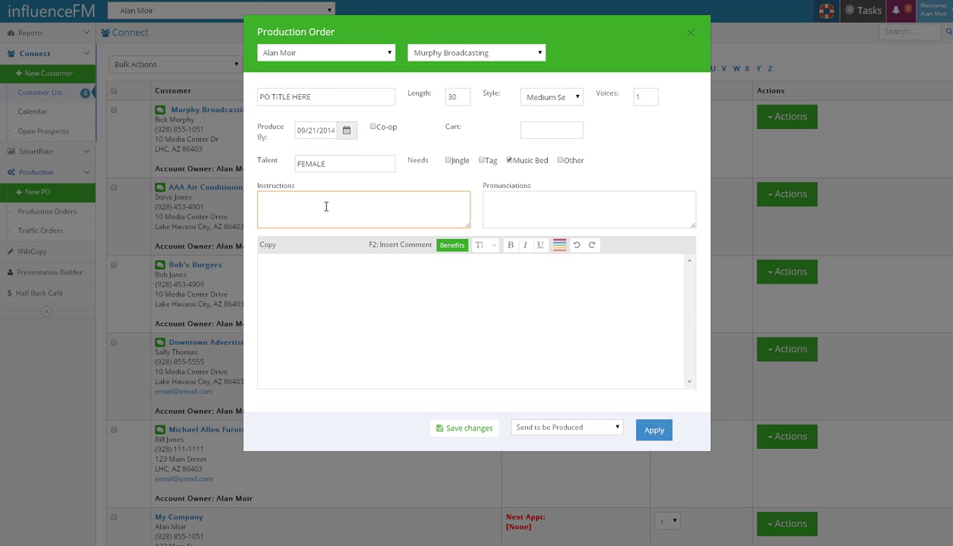
pyautogui.write('ROMANTIC MUSIC BED')
pyautogui.click(551, 209)
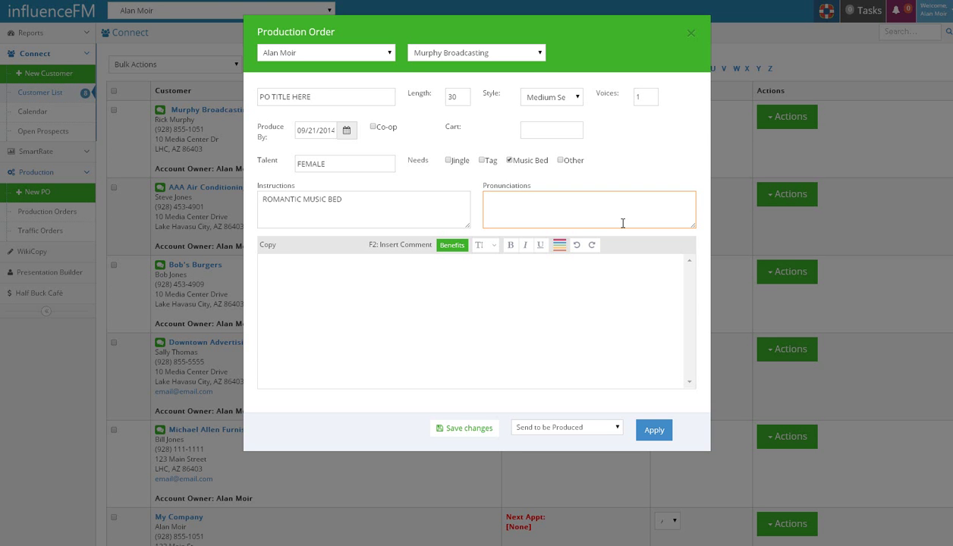
pyautogui.write('HAVE-A-SUE')
# - Fill the copy area with repeated pastes of PO TITLE HERE until the script runs an estimated 30 seconds
pyautogui.click(354, 306)
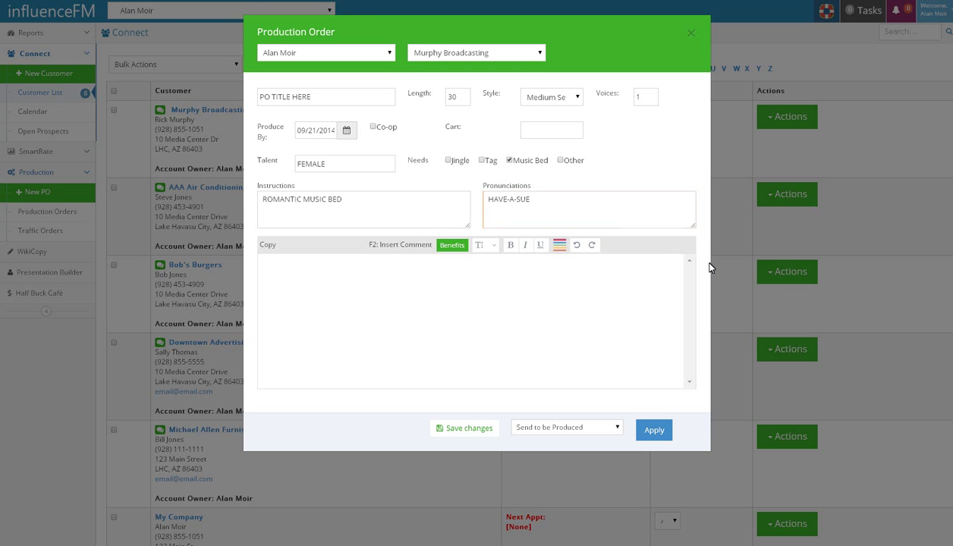
pyautogui.hotkey('ctrl', 'v')
pyautogui.hotkey('ctrl', 'v')
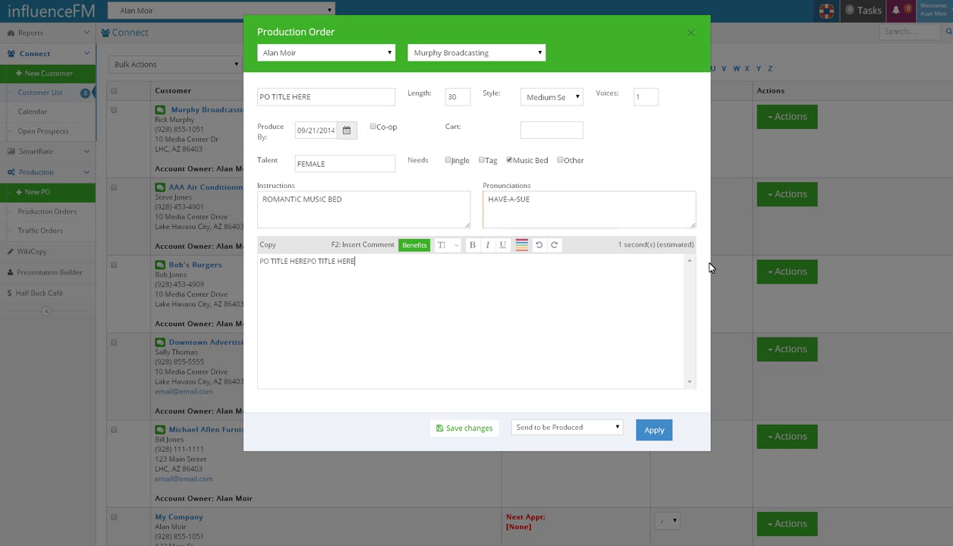
pyautogui.hotkey('ctrl', 'v')
pyautogui.hotkey('ctrl', 'v')
pyautogui.hotkey('ctrl', 'v')
pyautogui.hotkey('ctrl', 'v')
pyautogui.hotkey('ctrl', 'v')
pyautogui.hotkey('ctrl', 'v')
pyautogui.hotkey('ctrl', 'v')
pyautogui.hotkey('ctrl', 'v')
pyautogui.hotkey('ctrl', 'v')
pyautogui.hotkey('ctrl', 'v')
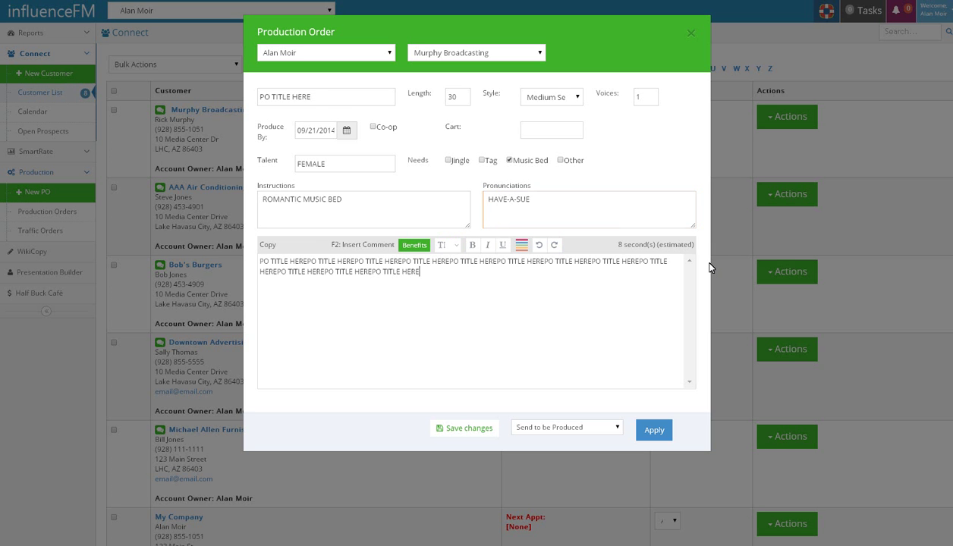
pyautogui.hotkey('ctrl', 'v')
pyautogui.hotkey('ctrl', 'v')
pyautogui.hotkey('ctrl', 'v')
pyautogui.hotkey('ctrl', 'v')
pyautogui.hotkey('ctrl', 'v')
pyautogui.hotkey('ctrl', 'v')
pyautogui.hotkey('ctrl', 'v')
pyautogui.hotkey('ctrl', 'v')
pyautogui.hotkey('ctrl', 'v')
pyautogui.hotkey('ctrl', 'v')
pyautogui.hotkey('ctrl', 'v')
pyautogui.hotkey('ctrl', 'v')
pyautogui.hotkey('ctrl', 'v')
pyautogui.hotkey('ctrl', 'v')
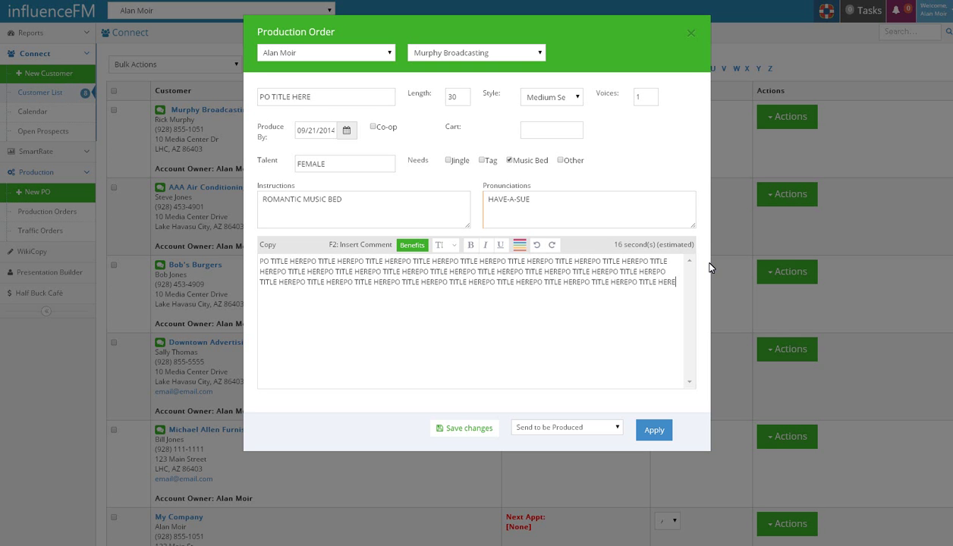
pyautogui.hotkey('ctrl', 'v')
pyautogui.hotkey('ctrl', 'v')
pyautogui.hotkey('ctrl', 'v')
pyautogui.hotkey('ctrl', 'v')
pyautogui.hotkey('ctrl', 'v')
pyautogui.hotkey('ctrl', 'v')
pyautogui.hotkey('ctrl', 'v')
pyautogui.hotkey('ctrl', 'v')
pyautogui.hotkey('ctrl', 'v')
pyautogui.hotkey('ctrl', 'v')
pyautogui.hotkey('ctrl', 'v')
pyautogui.hotkey('ctrl', 'v')
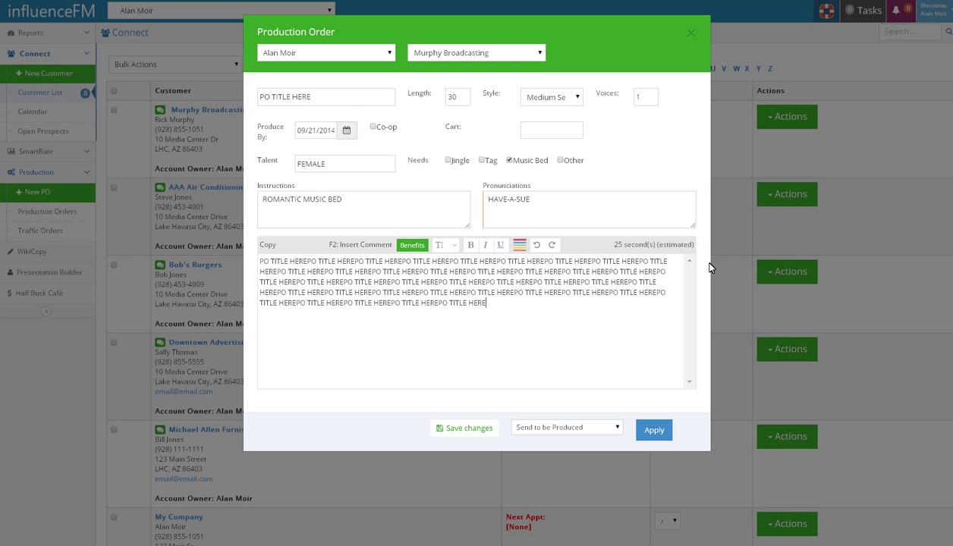
pyautogui.hotkey('ctrl', 'v')
pyautogui.hotkey('ctrl', 'v')
pyautogui.hotkey('ctrl', 'v')
pyautogui.hotkey('ctrl', 'v')
pyautogui.hotkey('ctrl', 'v')
pyautogui.hotkey('ctrl', 'v')
pyautogui.hotkey('ctrl', 'v')
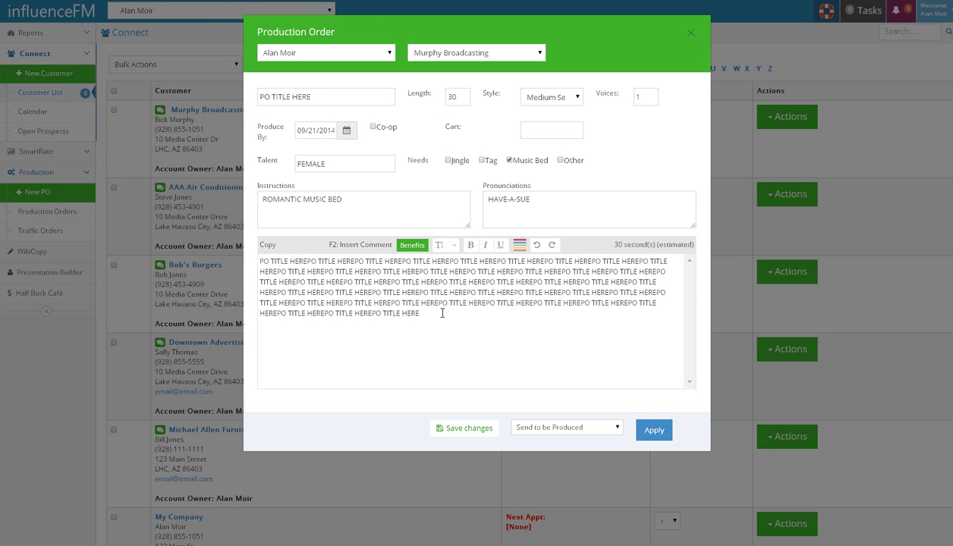
# - Insert a comment at the start of the copy and change its placeholder text to VOX #1
pyautogui.moveTo(394, 243); pyautogui.dragTo(327, 243)
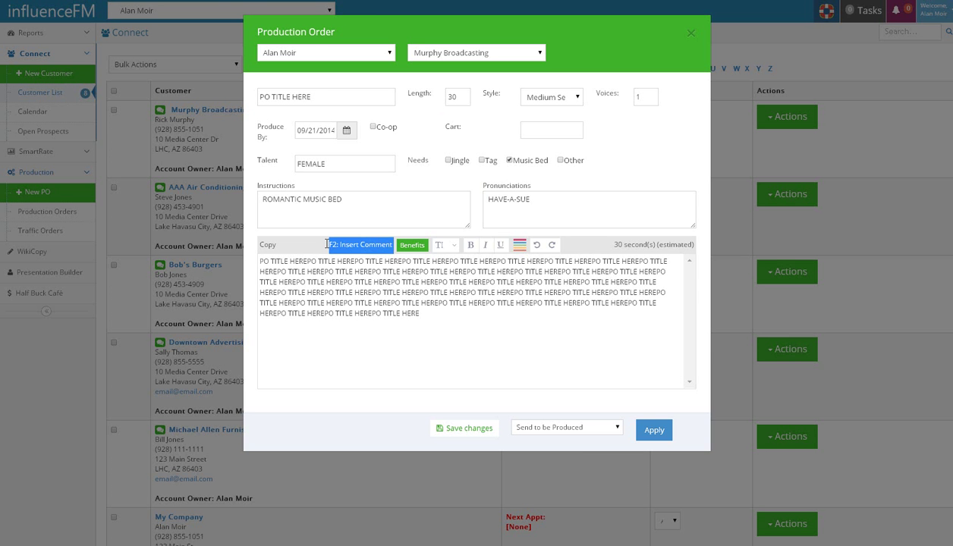
pyautogui.click(576, 284)
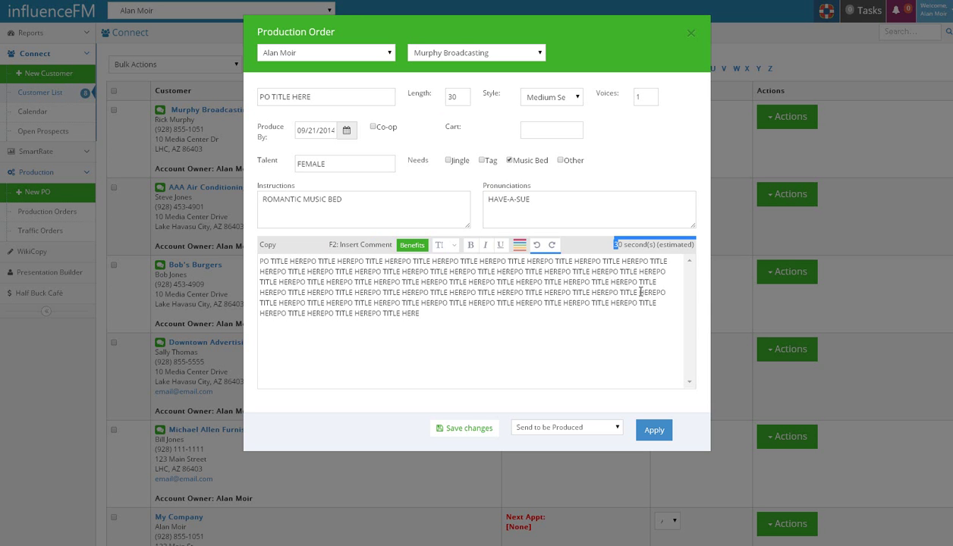
pyautogui.doubleClick(337, 244)
pyautogui.press('F2')
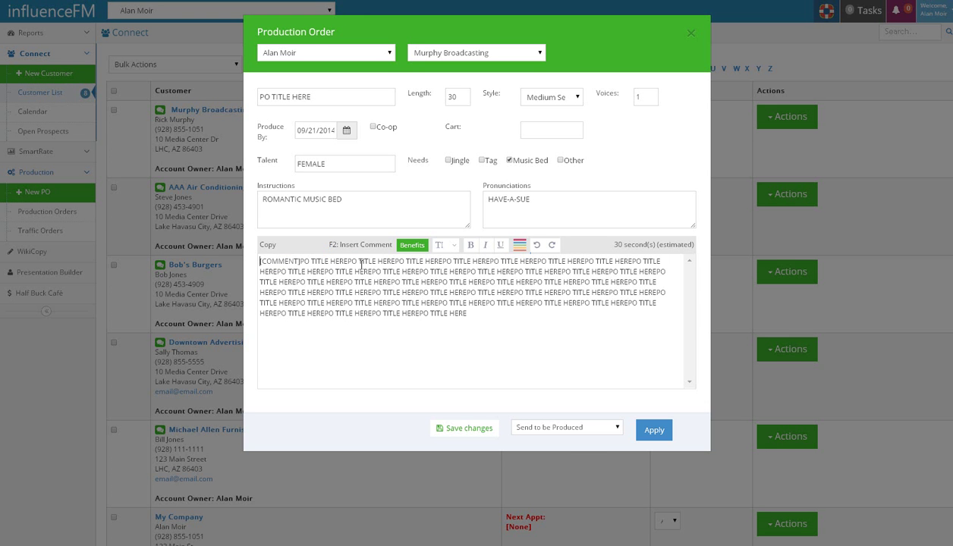
pyautogui.moveTo(262, 261); pyautogui.dragTo(298, 261)
pyautogui.write('VOX')
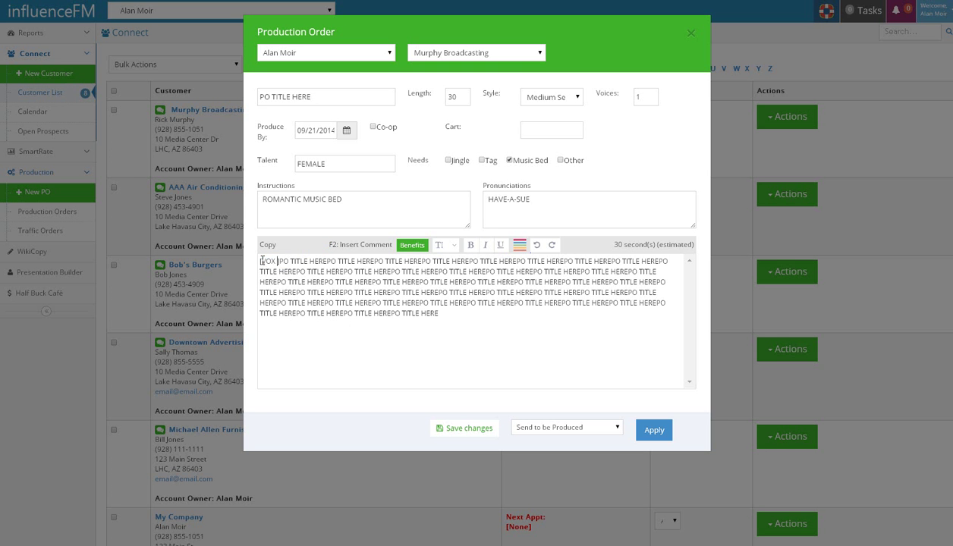
pyautogui.write(' #1')
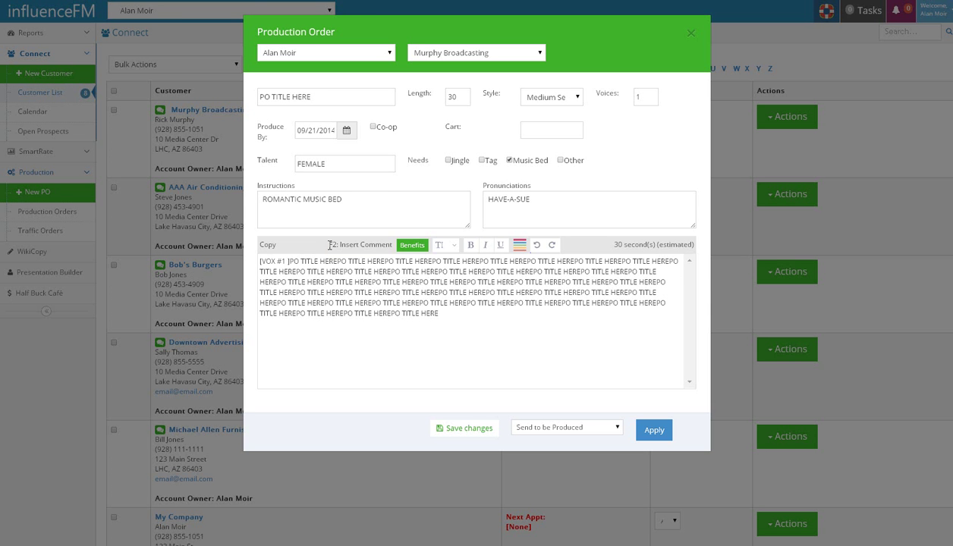
# - Insert a second comment within the copy's second line, reading DOOR BELL RINGS
pyautogui.moveTo(330, 245); pyautogui.dragTo(379, 247)
pyautogui.press('F2')
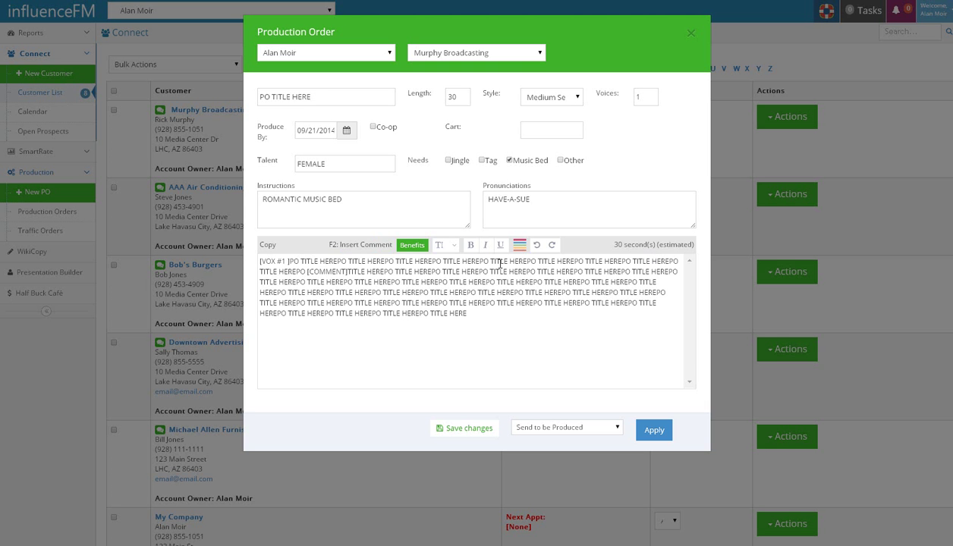
pyautogui.moveTo(313, 271); pyautogui.dragTo(346, 279)
pyautogui.keyDown('shift'); pyautogui.click(308, 272); pyautogui.keyUp('shift')
pyautogui.write('DOOR BEE')
pyautogui.press('BackSpace')
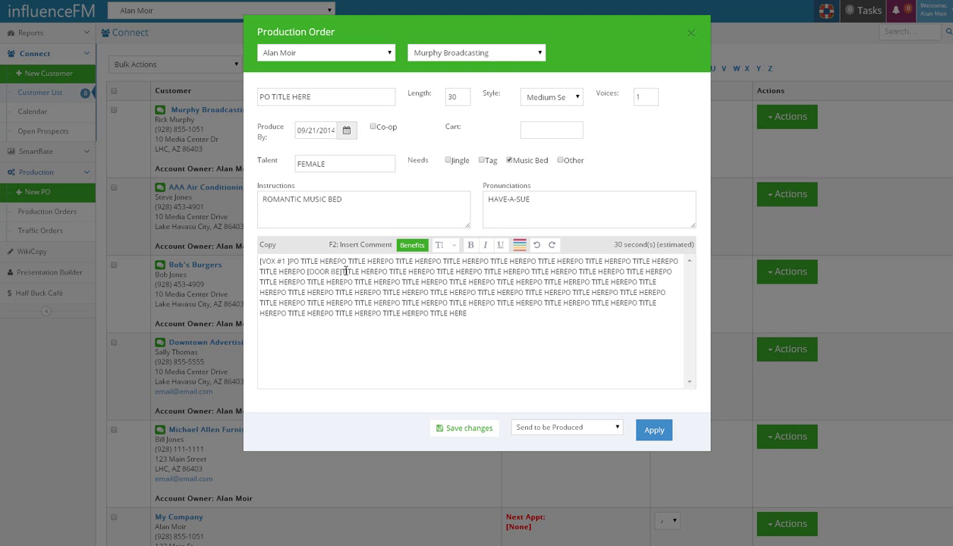
pyautogui.write('LL RINGS]TITLE')
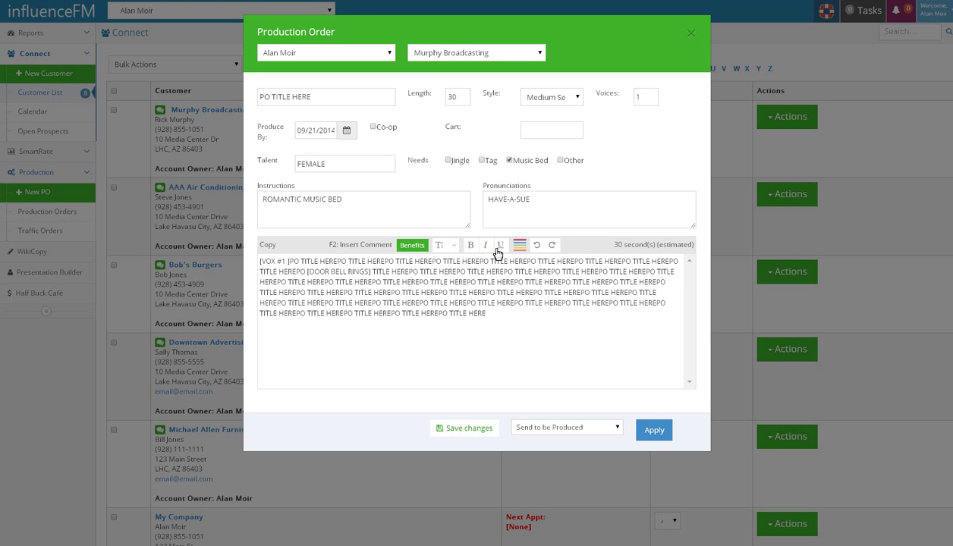
# - Save the production order and submit it with the Send to be Produced option
pyautogui.click(458, 253)
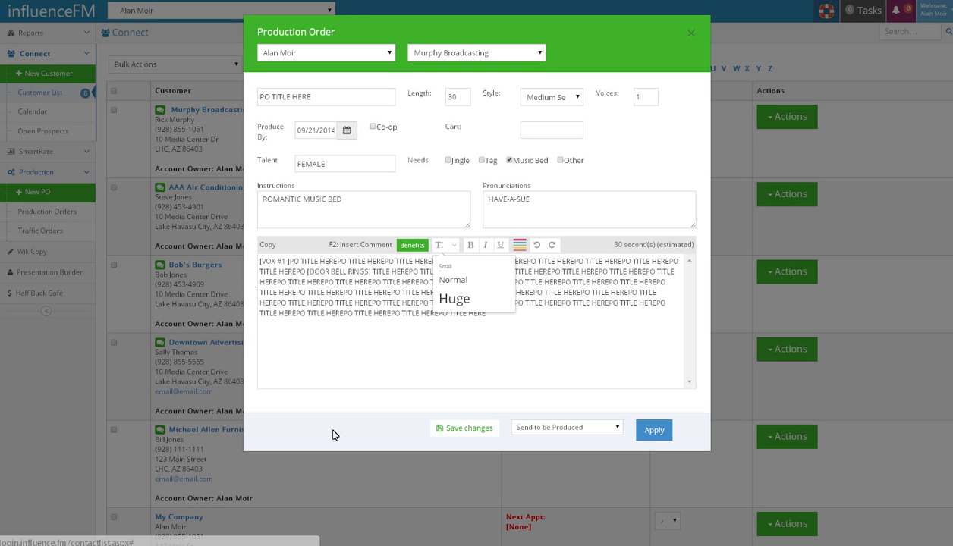
pyautogui.click(287, 433)
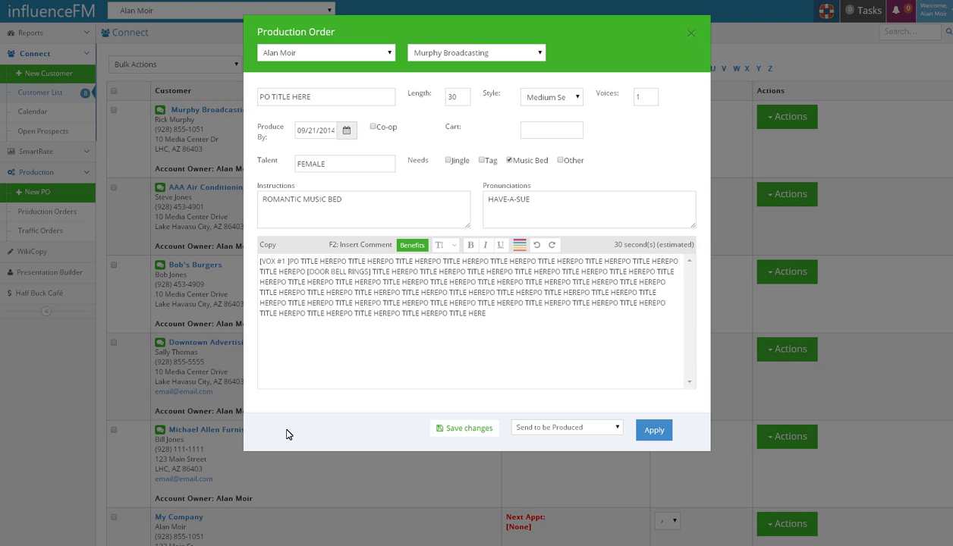
pyautogui.click(477, 433)
pyautogui.click(642, 434)
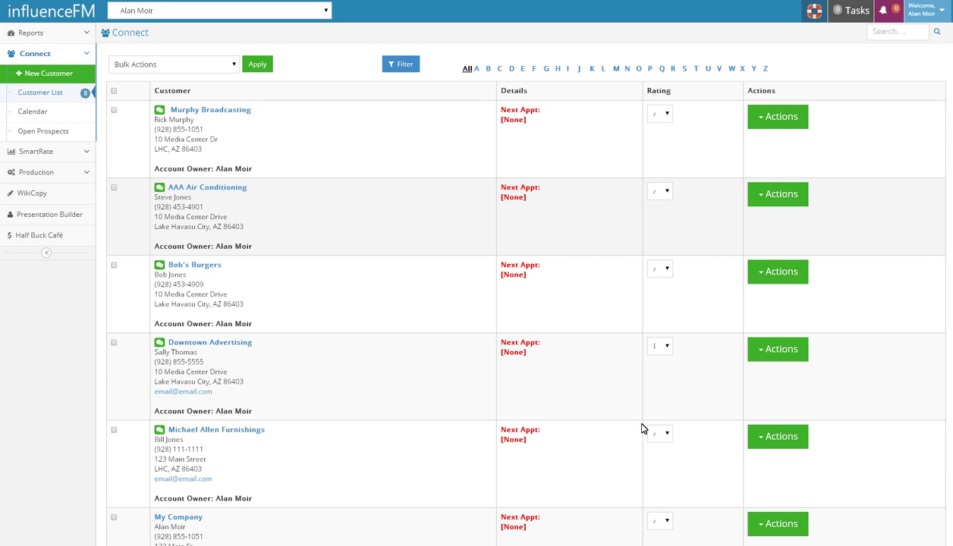
# - Open the production orders list and show the orders with Production status
pyautogui.click(43, 173)
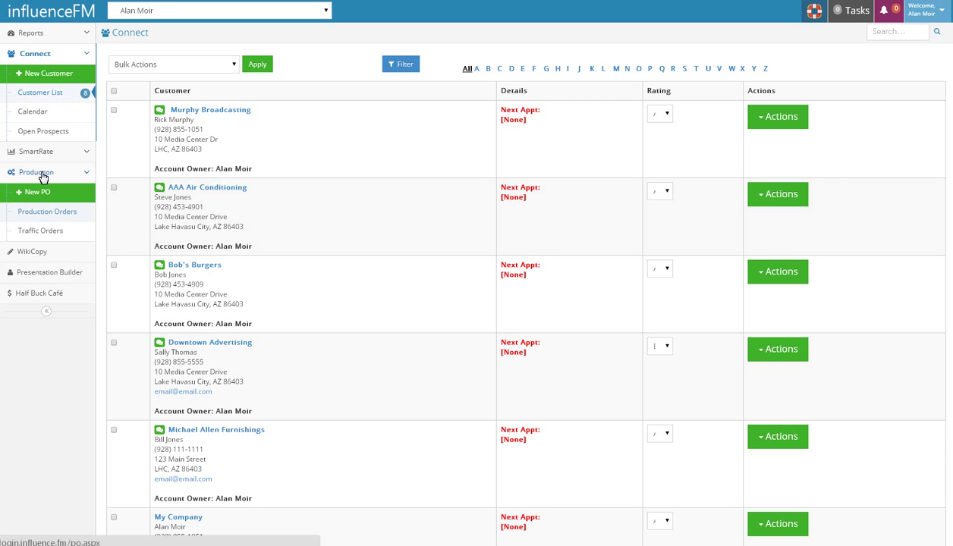
pyautogui.click(55, 215)
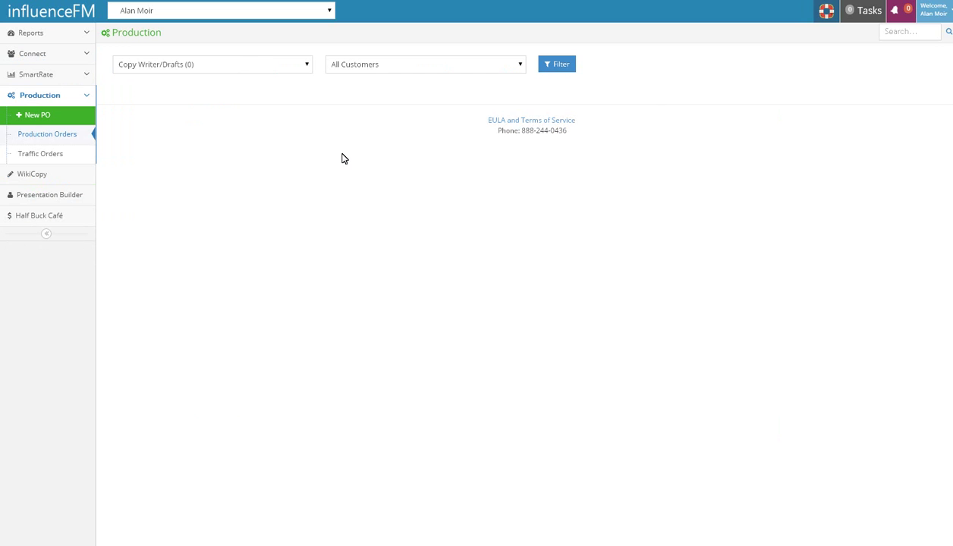
pyautogui.click(196, 69)
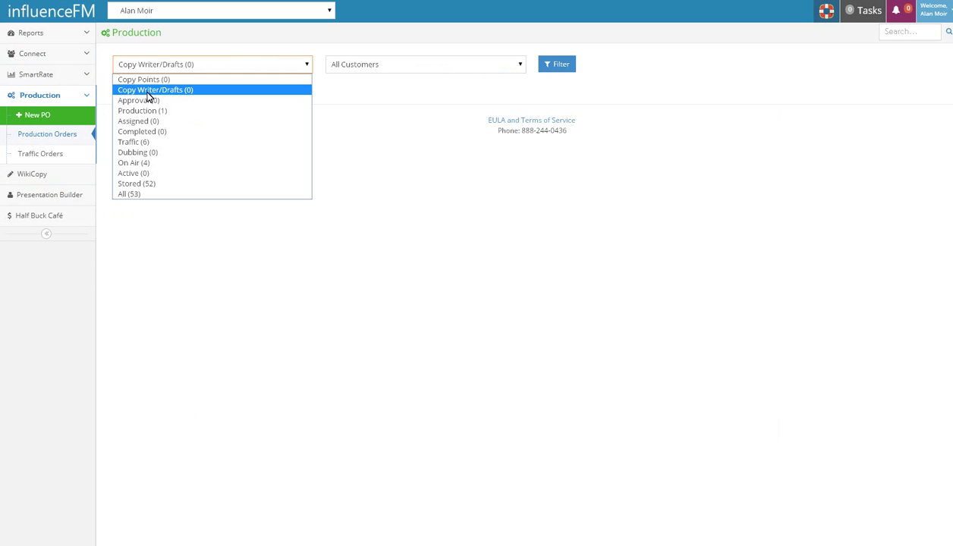
pyautogui.click(138, 111)
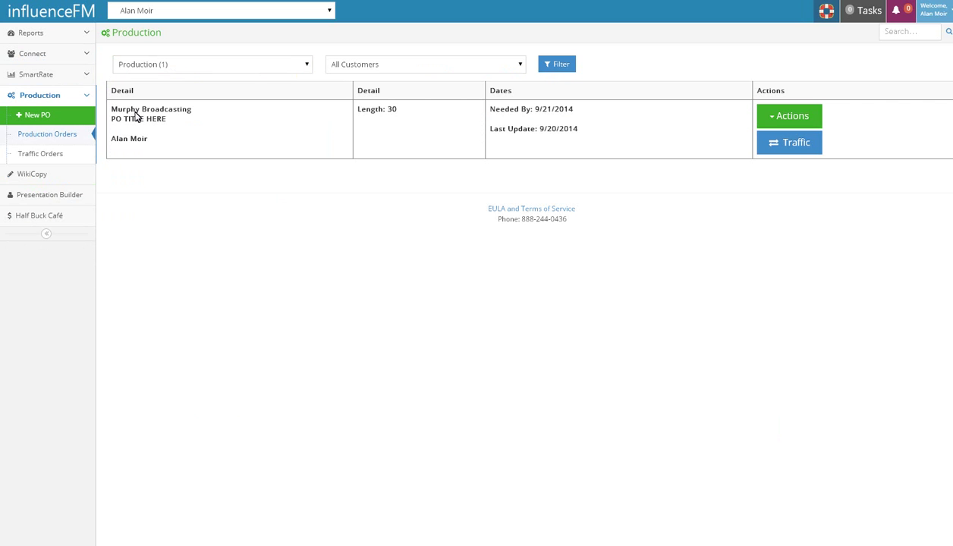